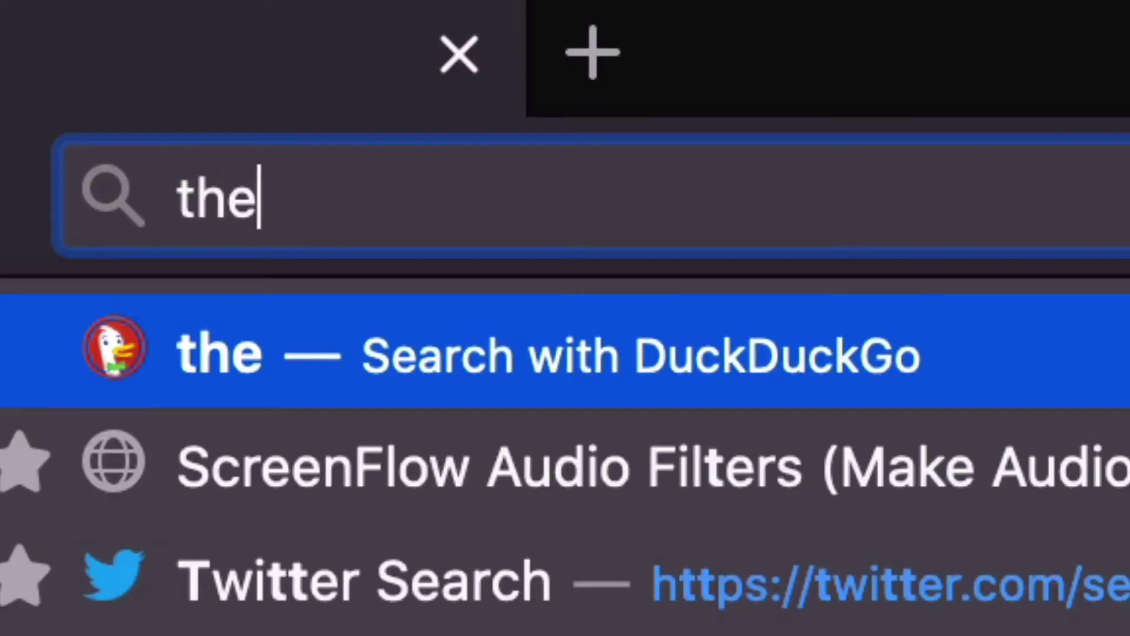
- Open the website theycallmehoz.com and browse one of the pages linked from its header
text(ycallmehoz.co)
text(m)
key(Return)
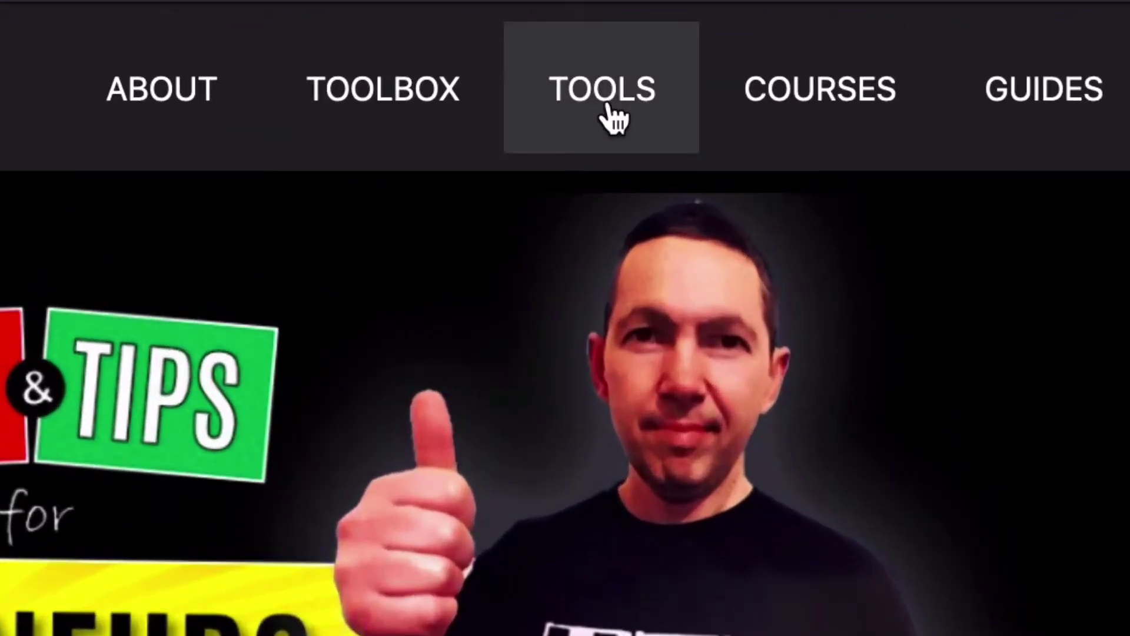
click(771, 76)
scroll(565, 318, down, 15)
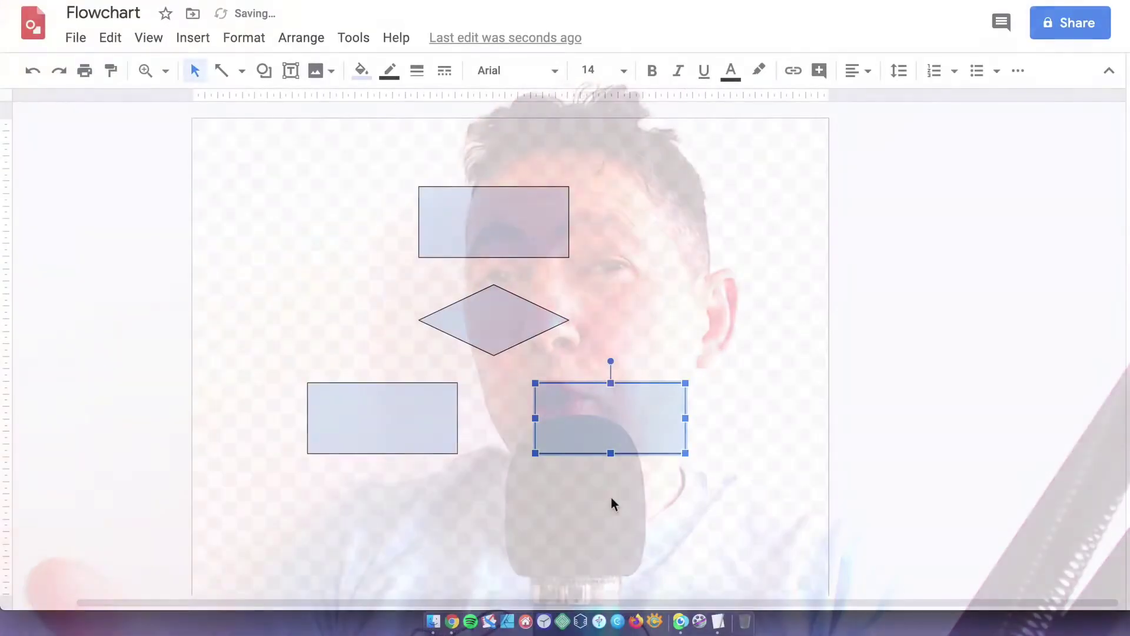
click(611, 499)
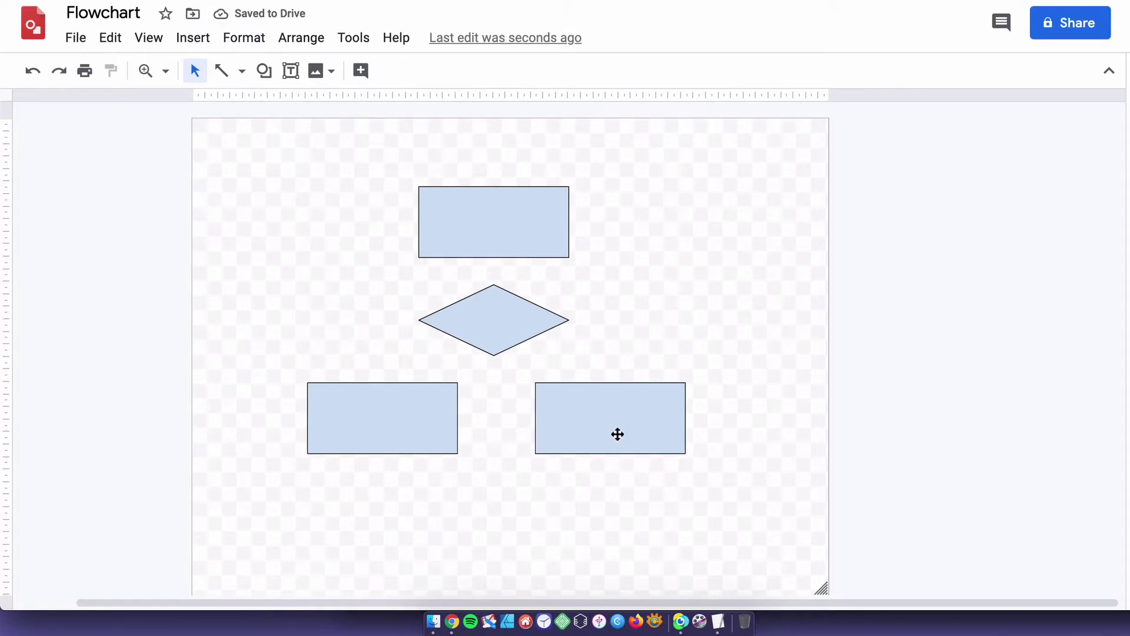
drag(616, 460, 619, 487)
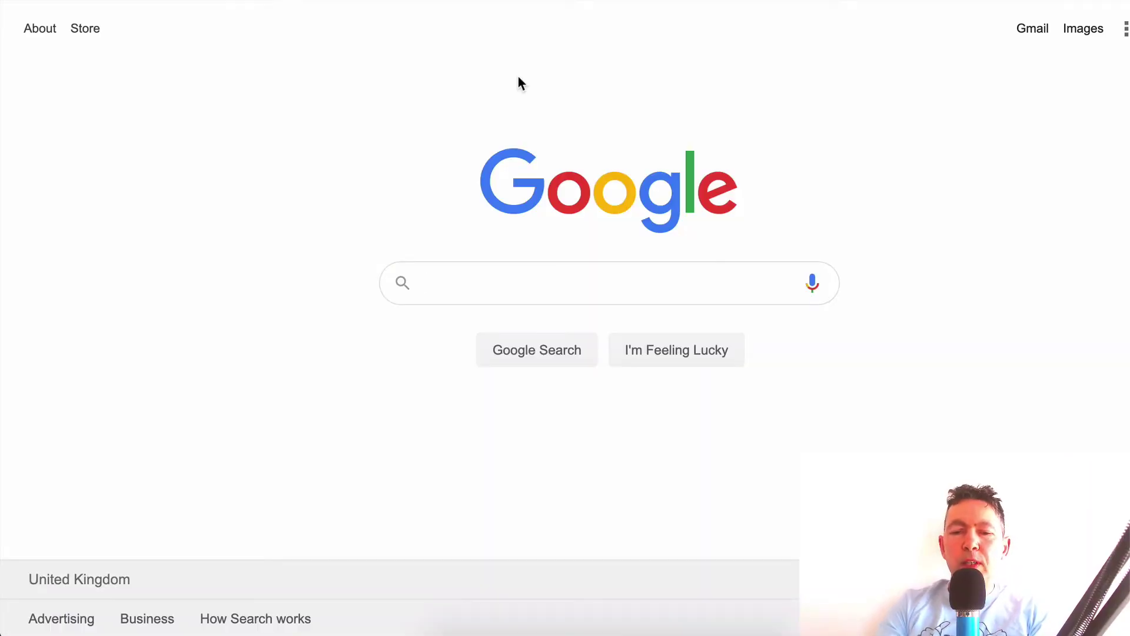
- Go to Google Drive and create a new Google Drawings file
text(gle drive)
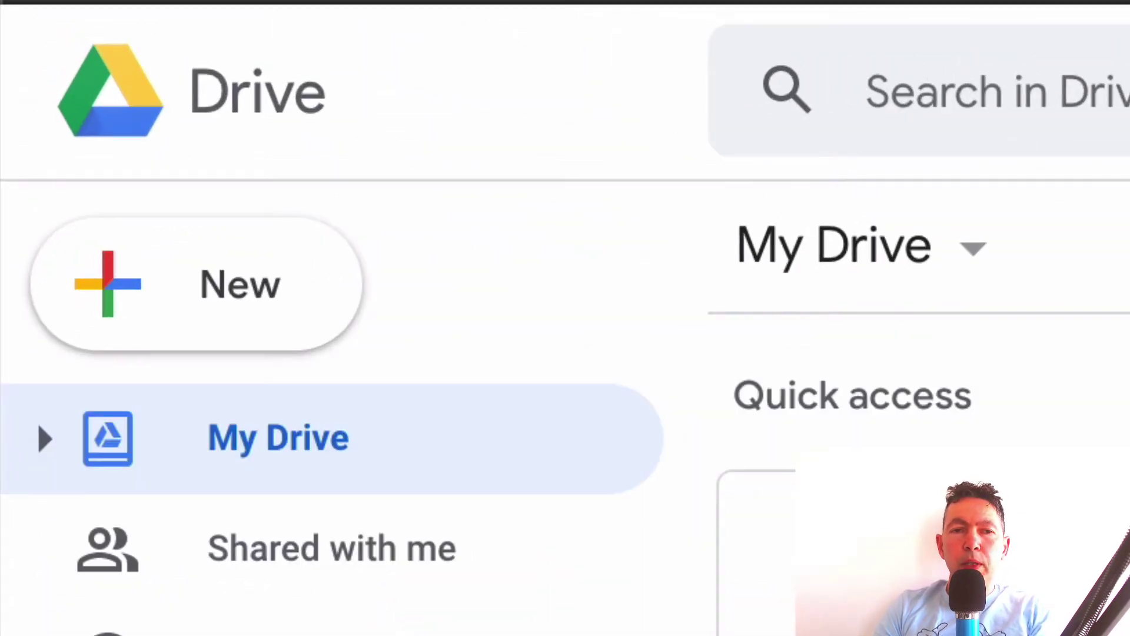
click(268, 277)
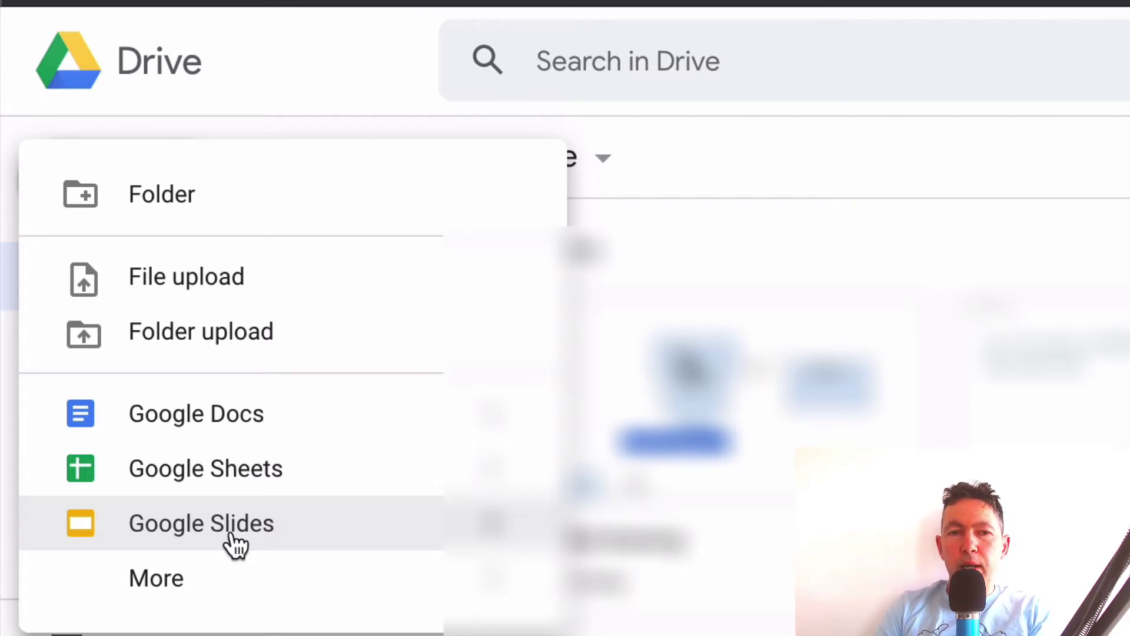
mouse_move(174, 582)
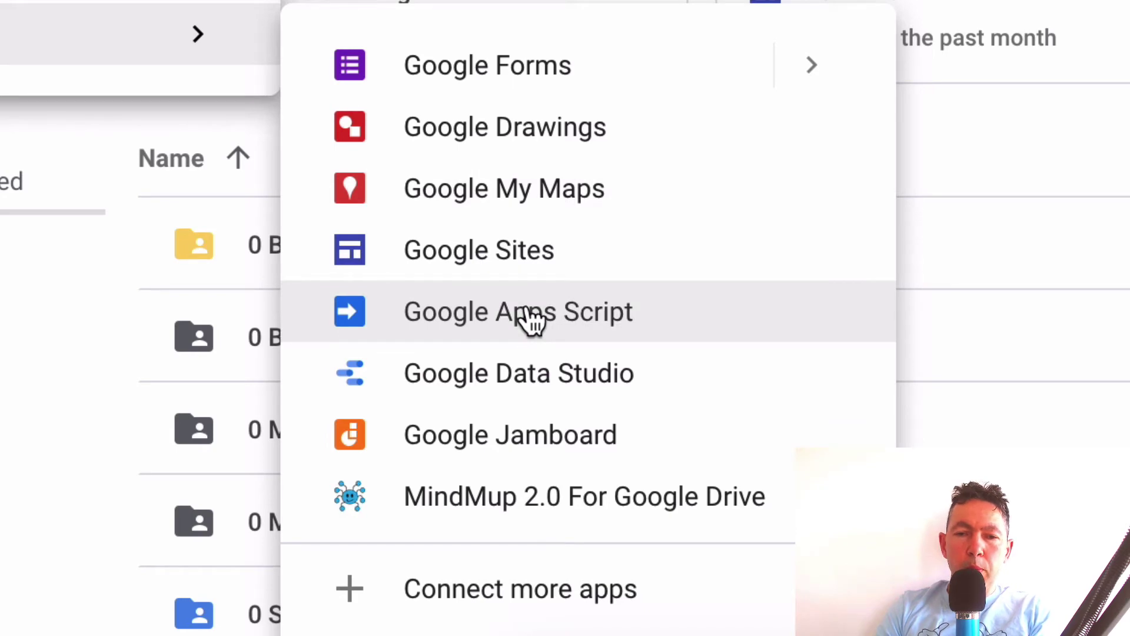
click(462, 130)
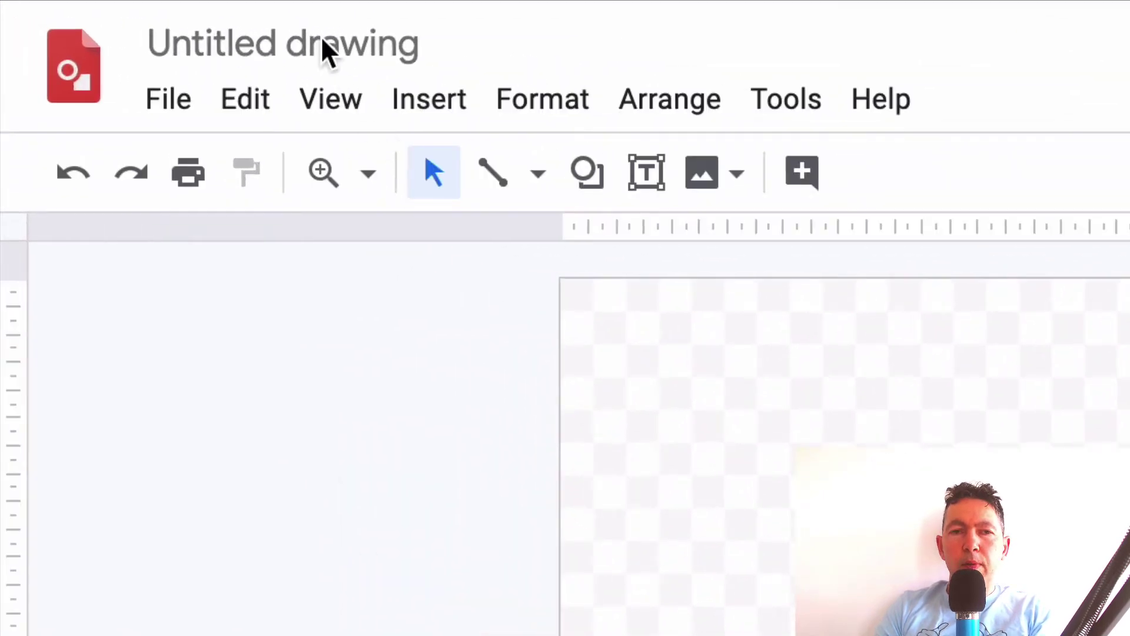
- Rename the untitled drawing as Flowchart
click(322, 32)
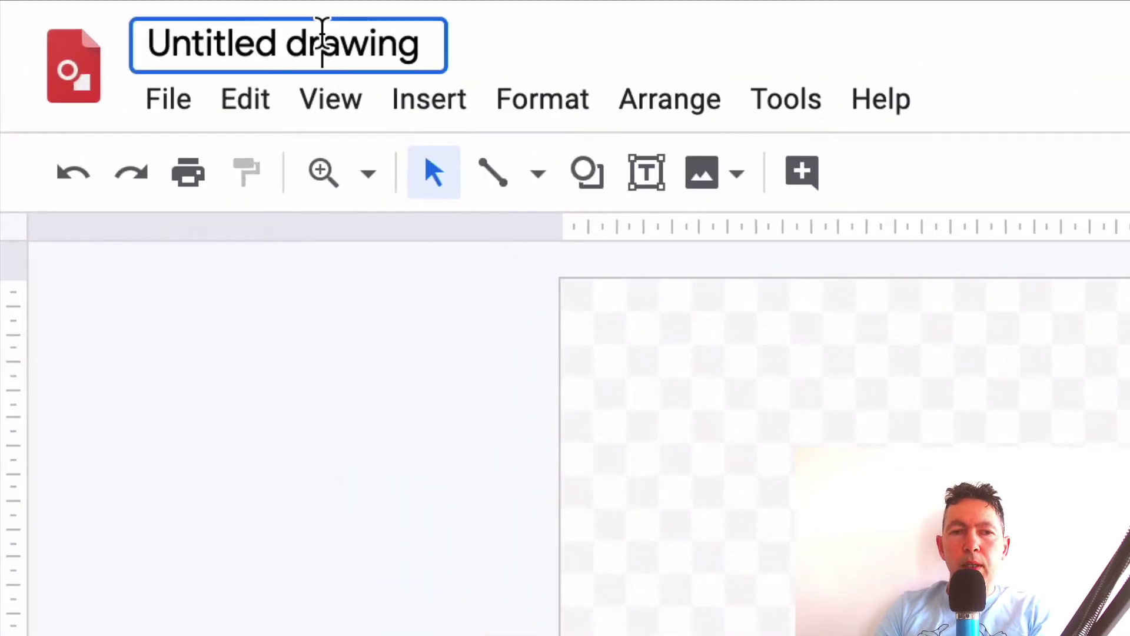
key(ctrl+a)
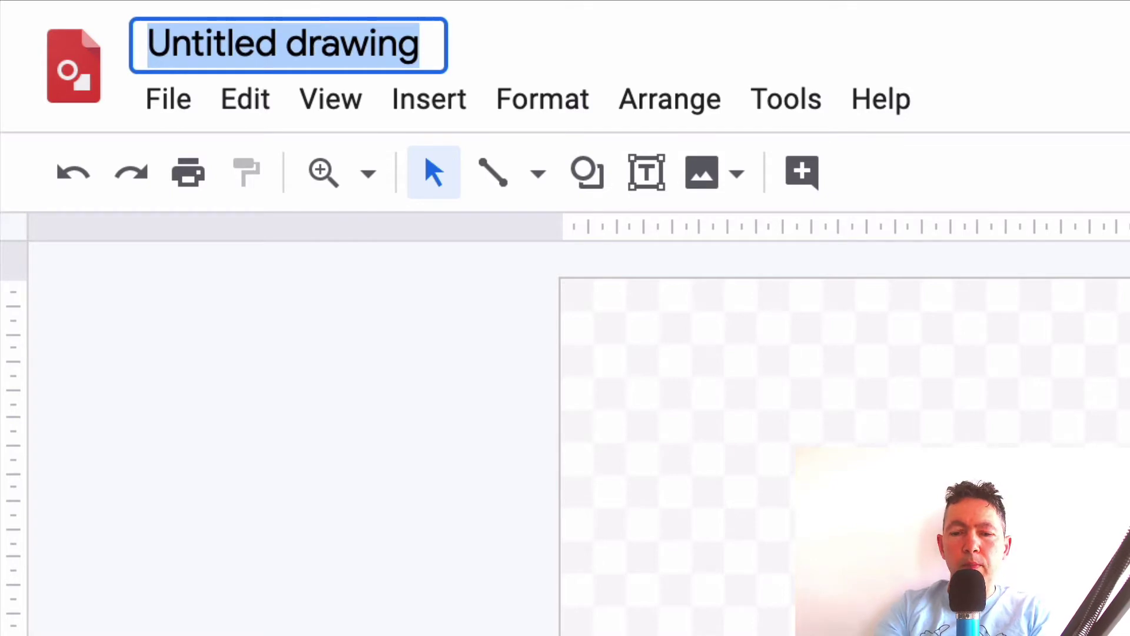
text(Flu)
key(BackSpace)
text(owchart)
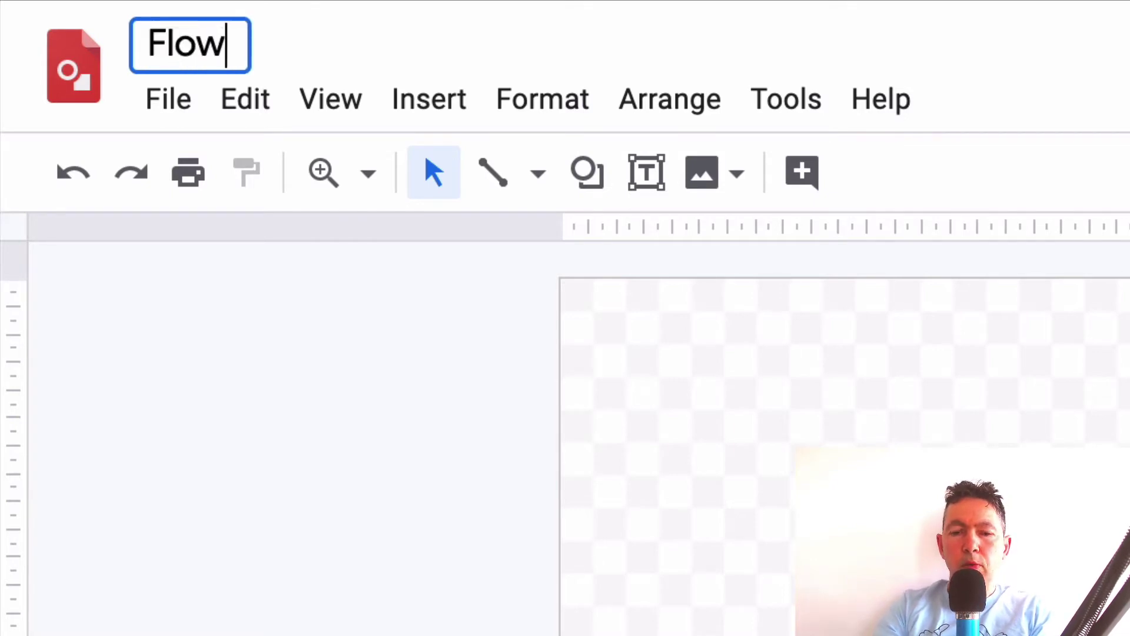
key(Return)
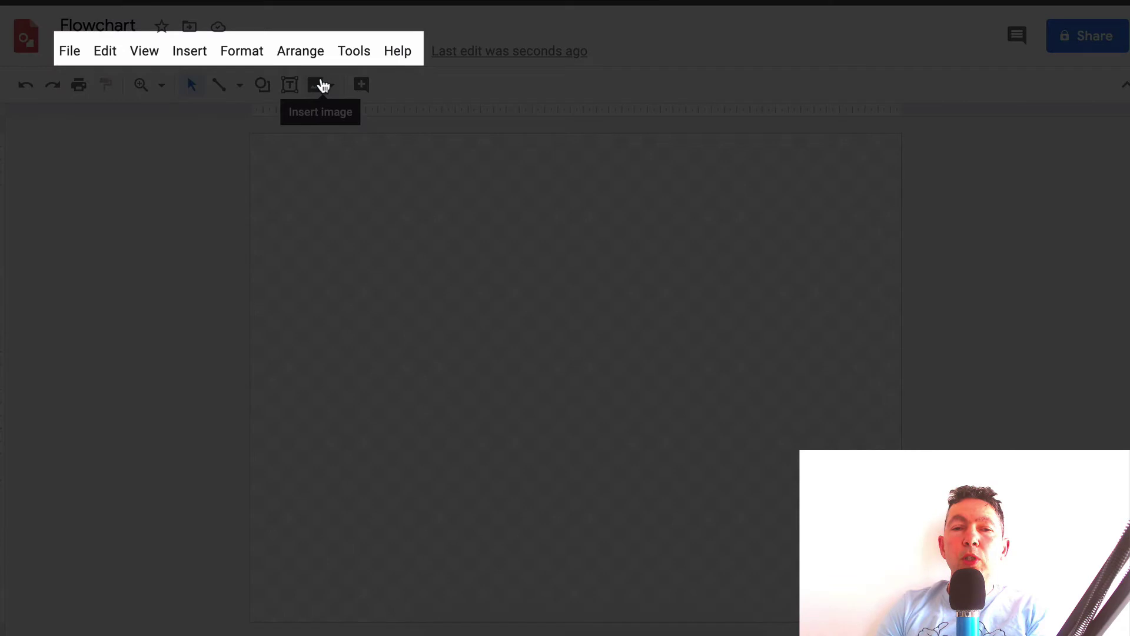
click(72, 54)
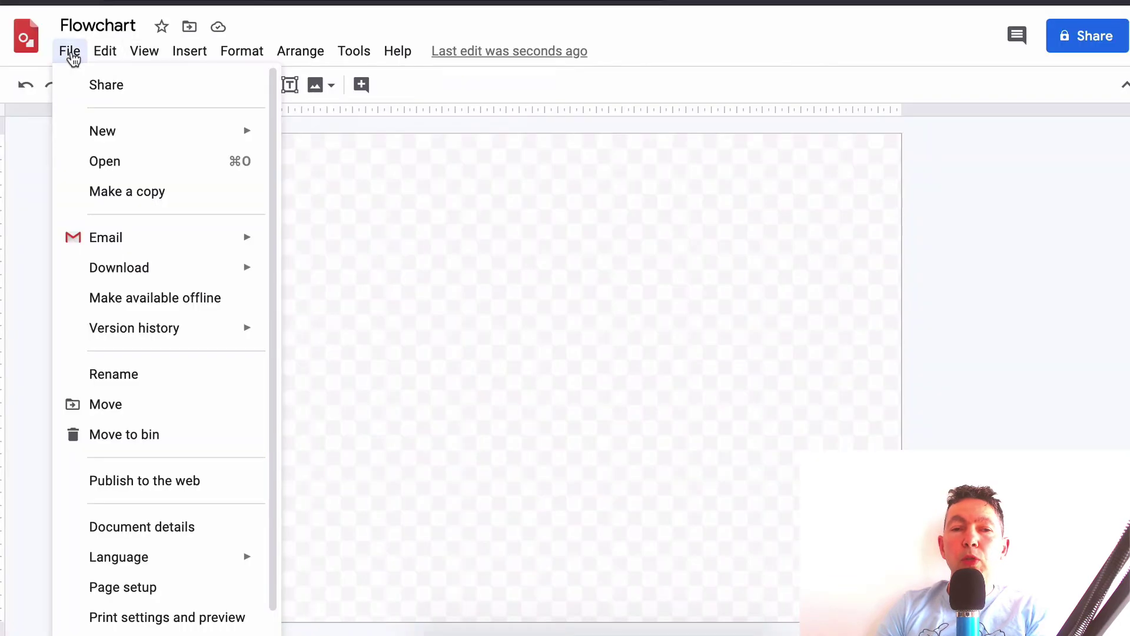
mouse_move(108, 57)
mouse_move(147, 61)
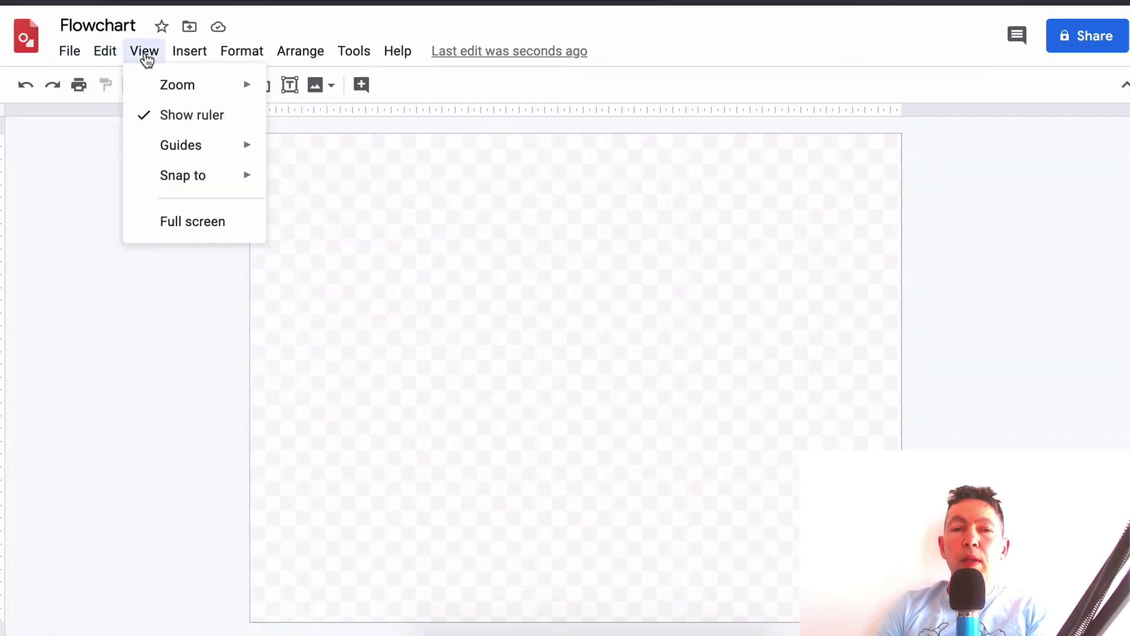
mouse_move(192, 59)
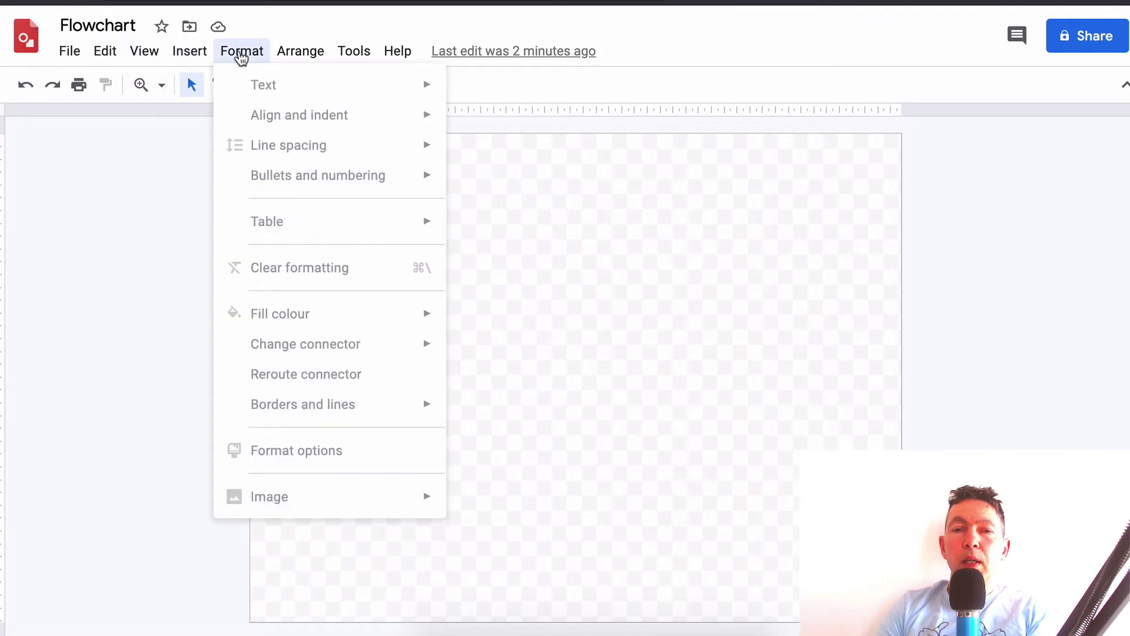
mouse_move(297, 59)
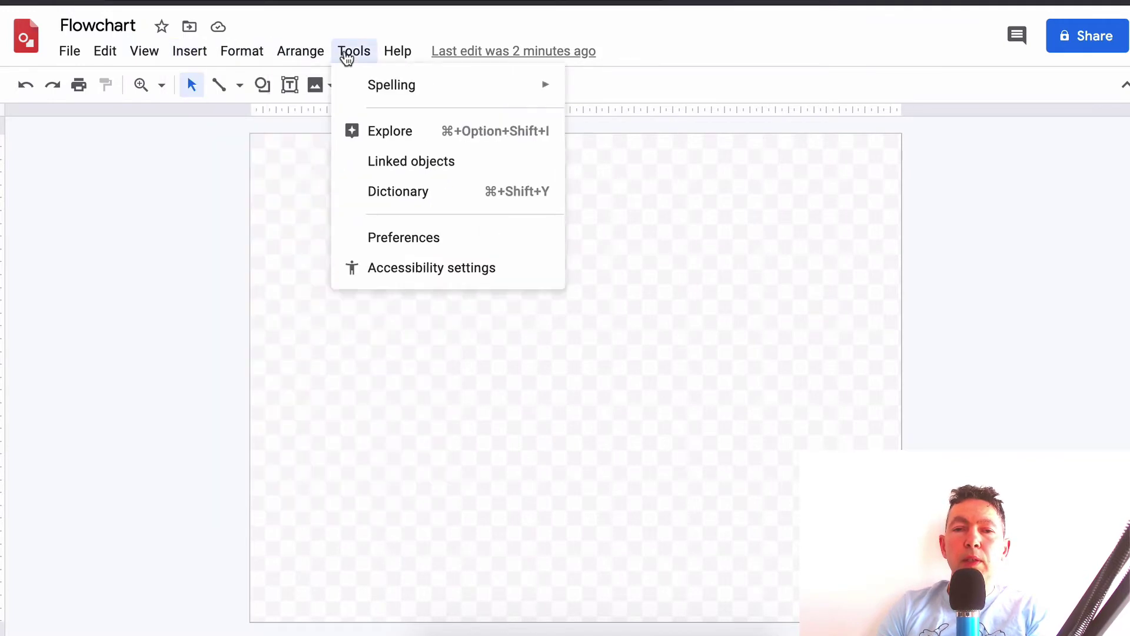
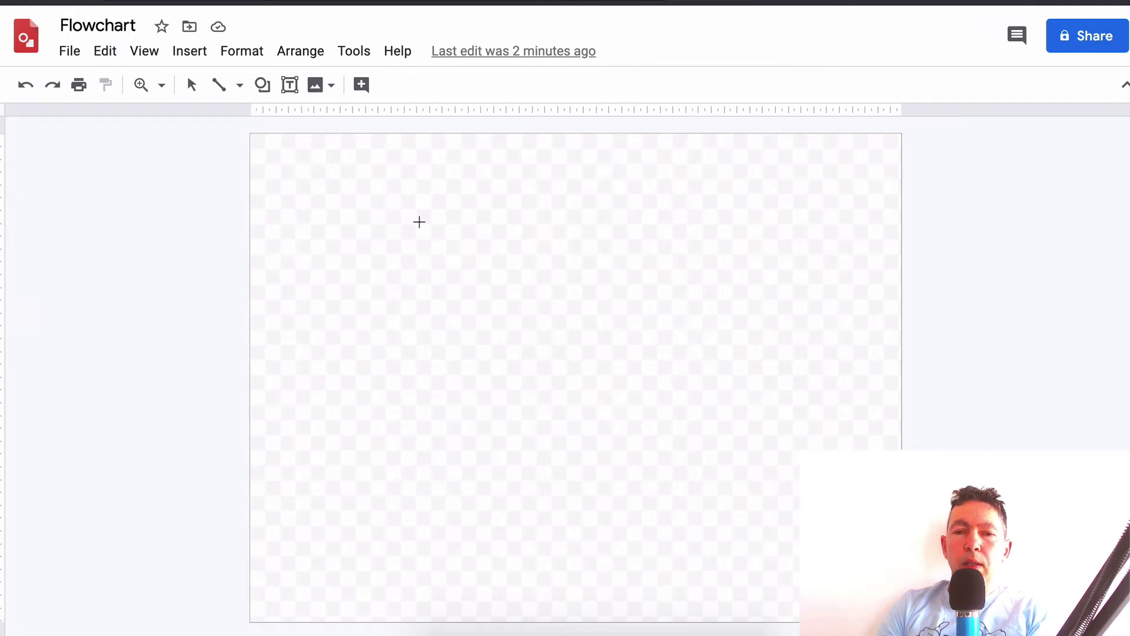
- Draw a rectangle on the canvas and move it to the upper middle of the drawing
drag(420, 221, 559, 289)
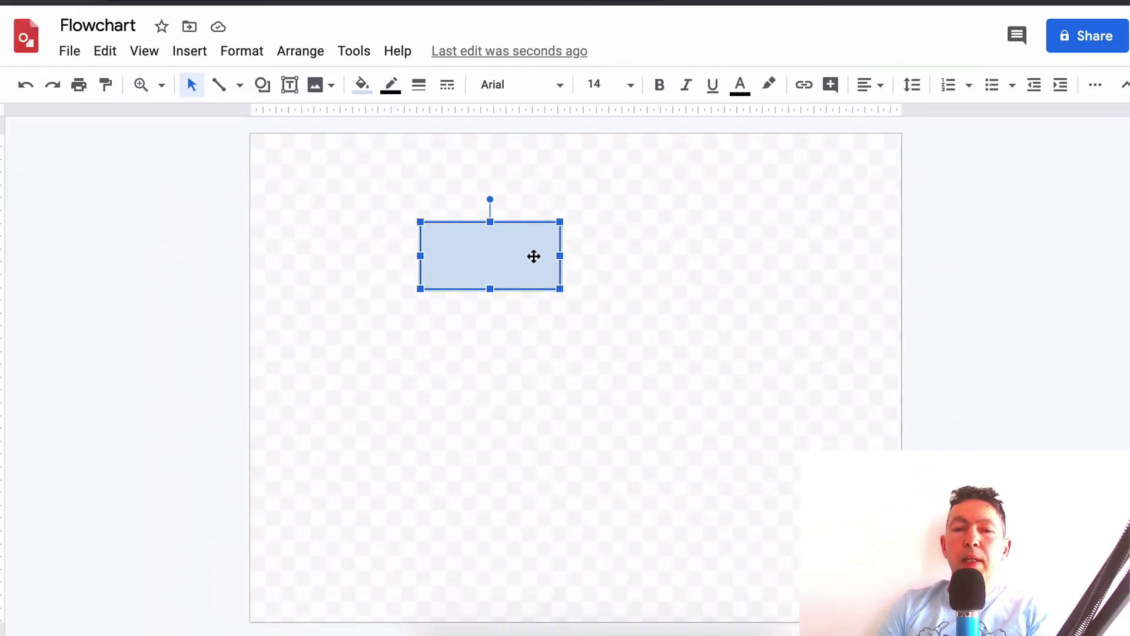
mouse_move(533, 256)
mouse_down()
mouse_move(681, 270)
mouse_move(662, 449)
mouse_move(469, 436)
mouse_move(598, 356)
mouse_move(567, 278)
mouse_move(525, 272)
mouse_move(529, 255)
mouse_up()
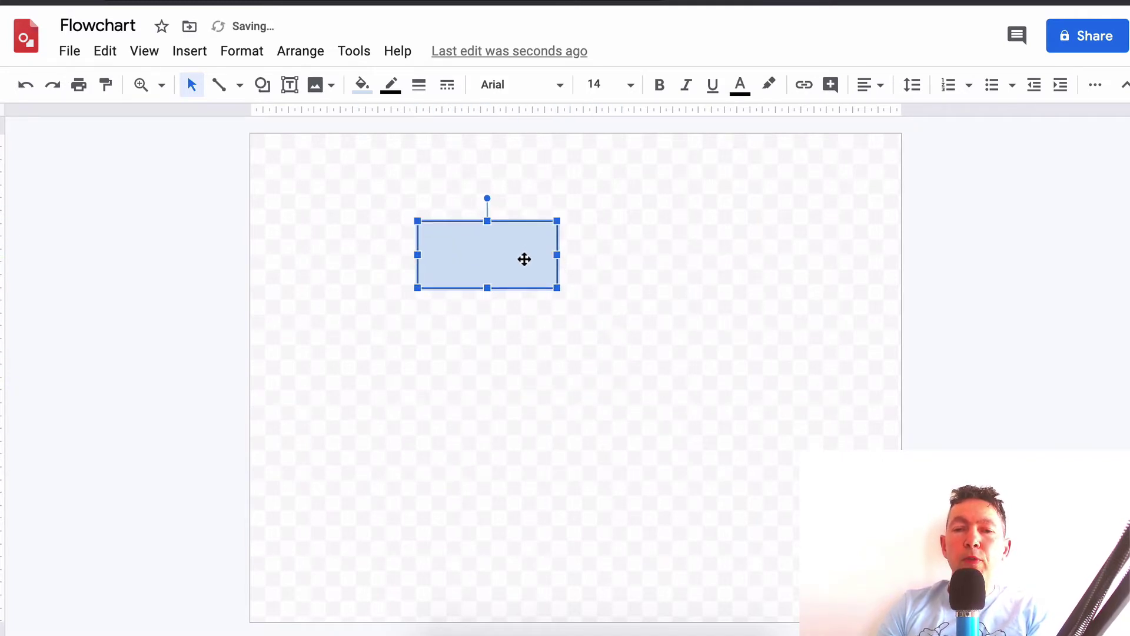
click(704, 291)
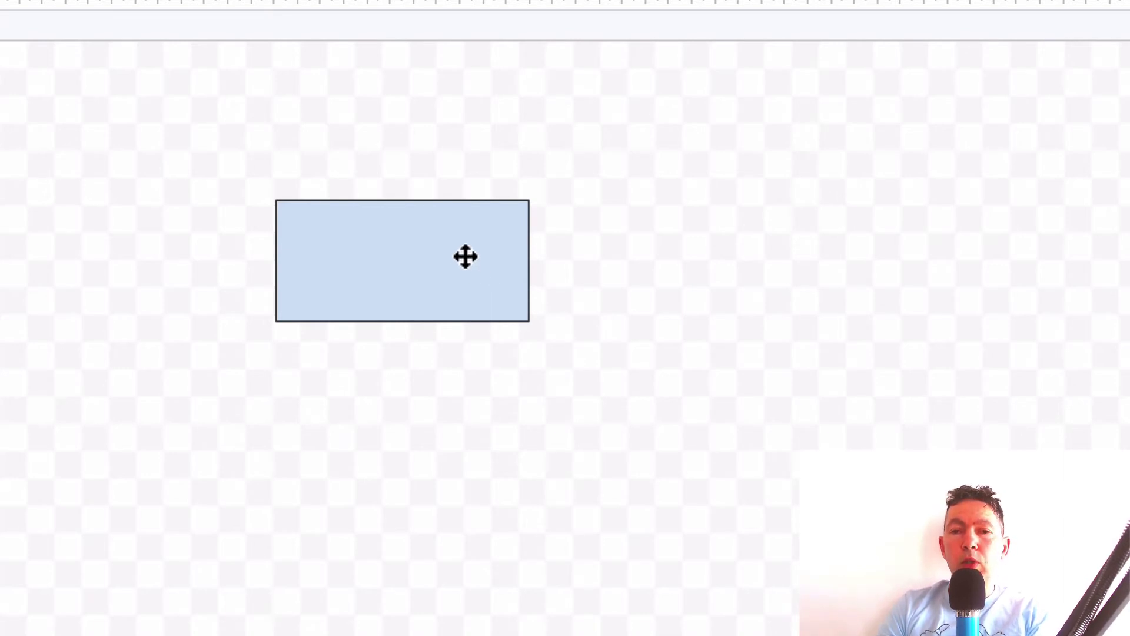
drag(465, 256, 593, 204)
click(569, 486)
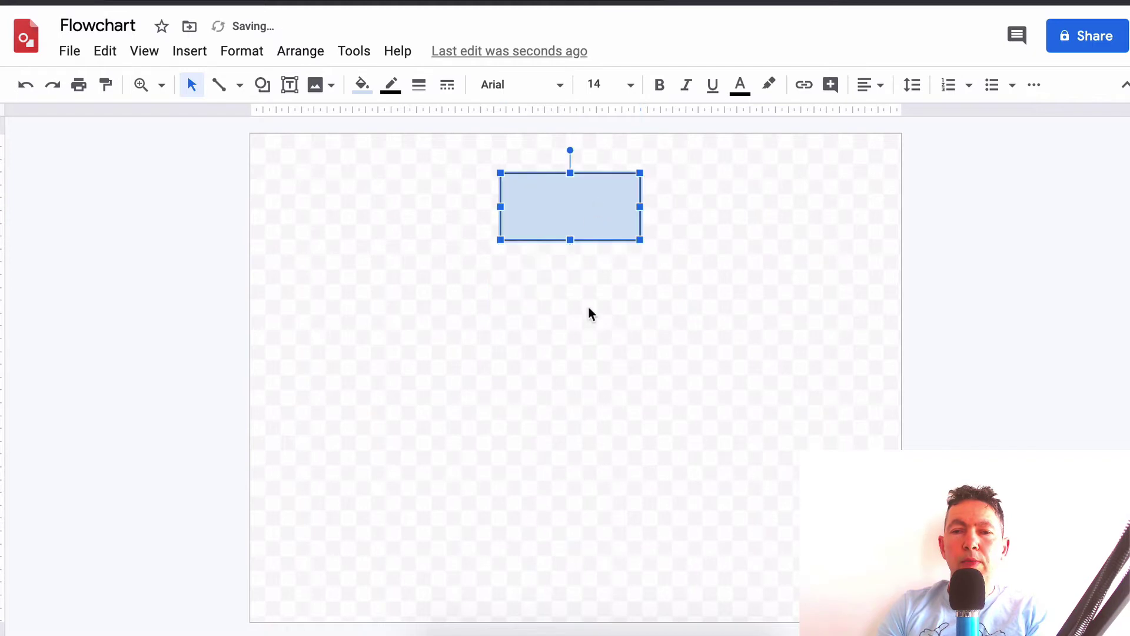
click(589, 308)
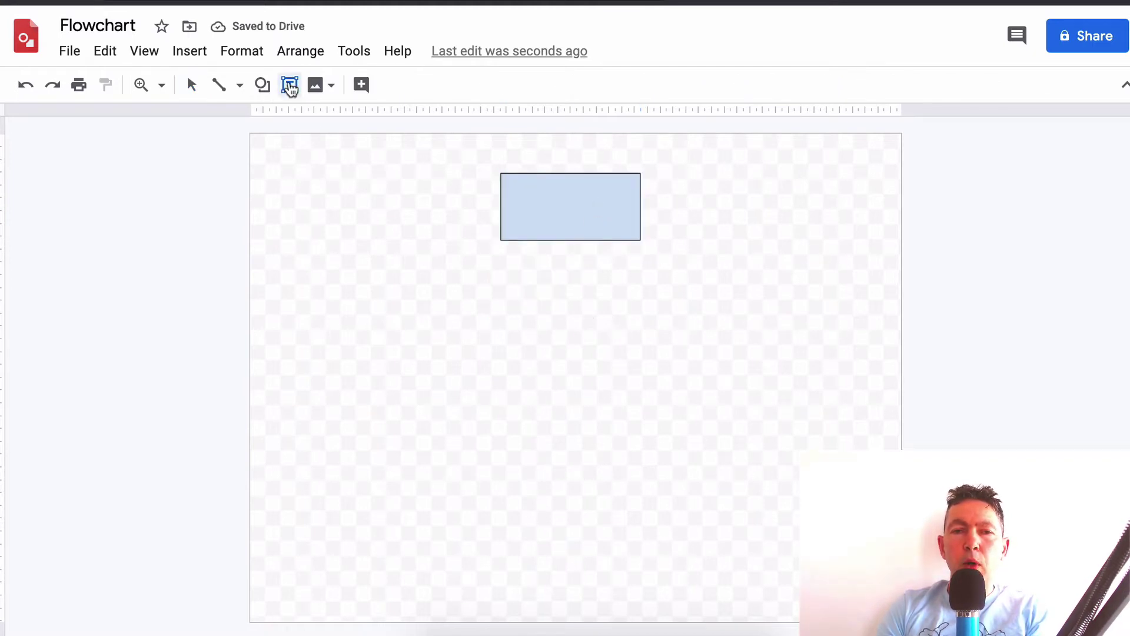
- Draw a second rectangle below the first one, using the sizing guides to give it nearly the same dimensions
click(262, 86)
mouse_move(309, 123)
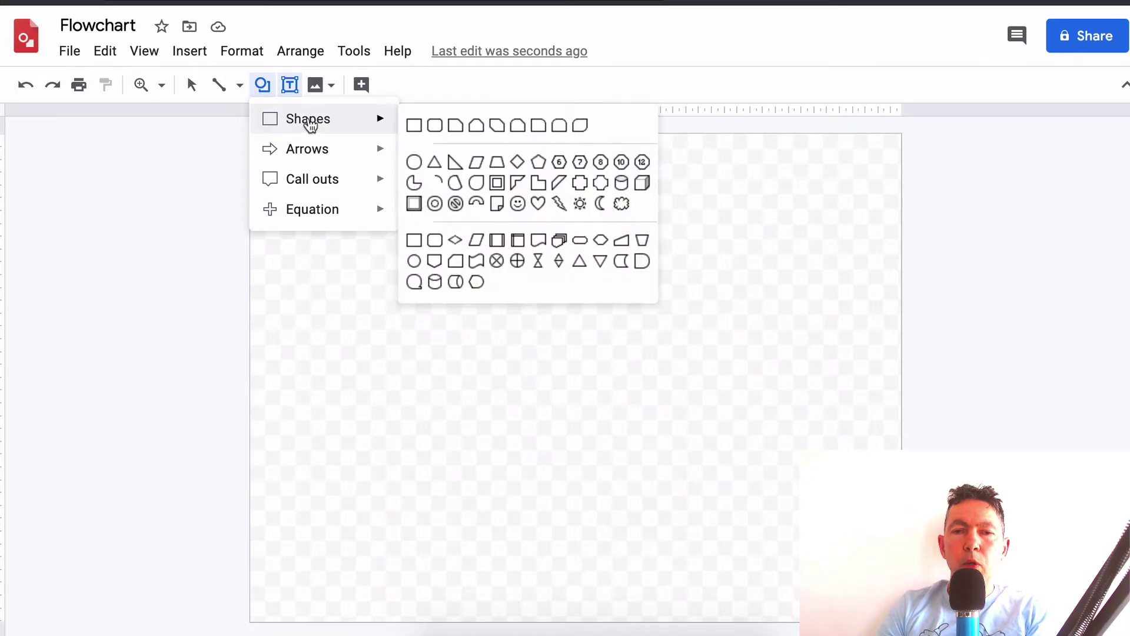
click(415, 125)
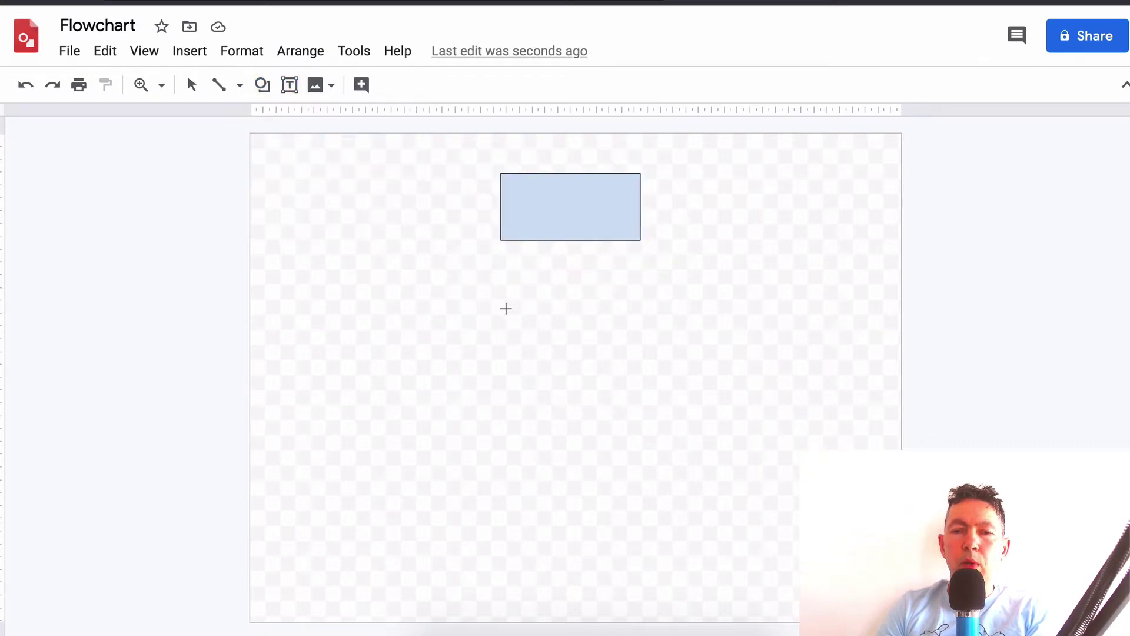
drag(502, 304, 638, 348)
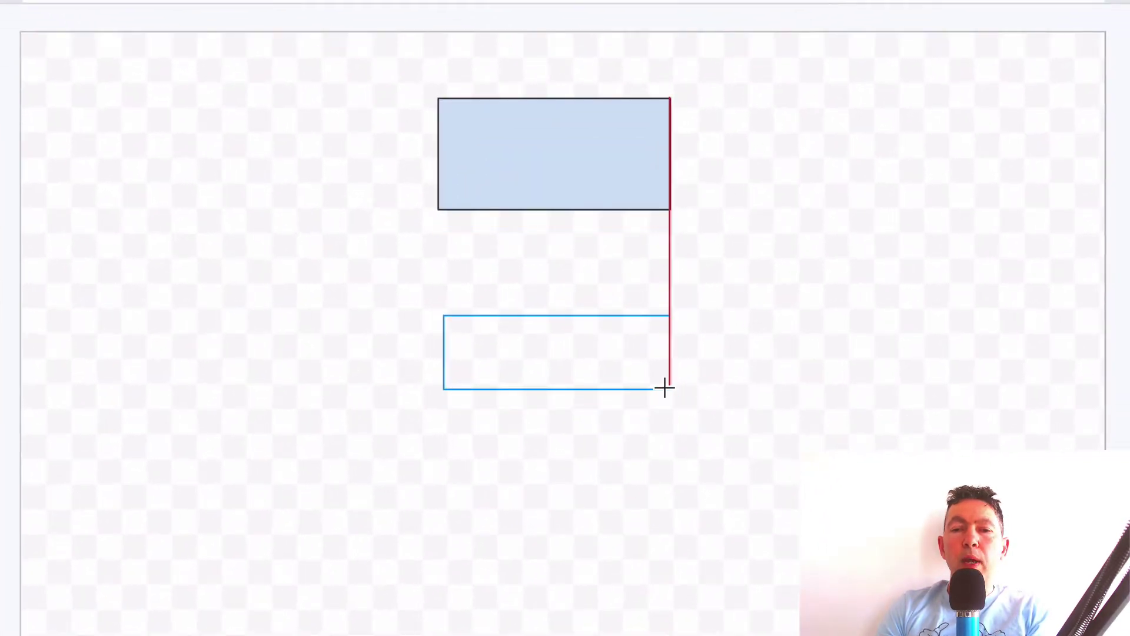
drag(665, 388, 665, 420)
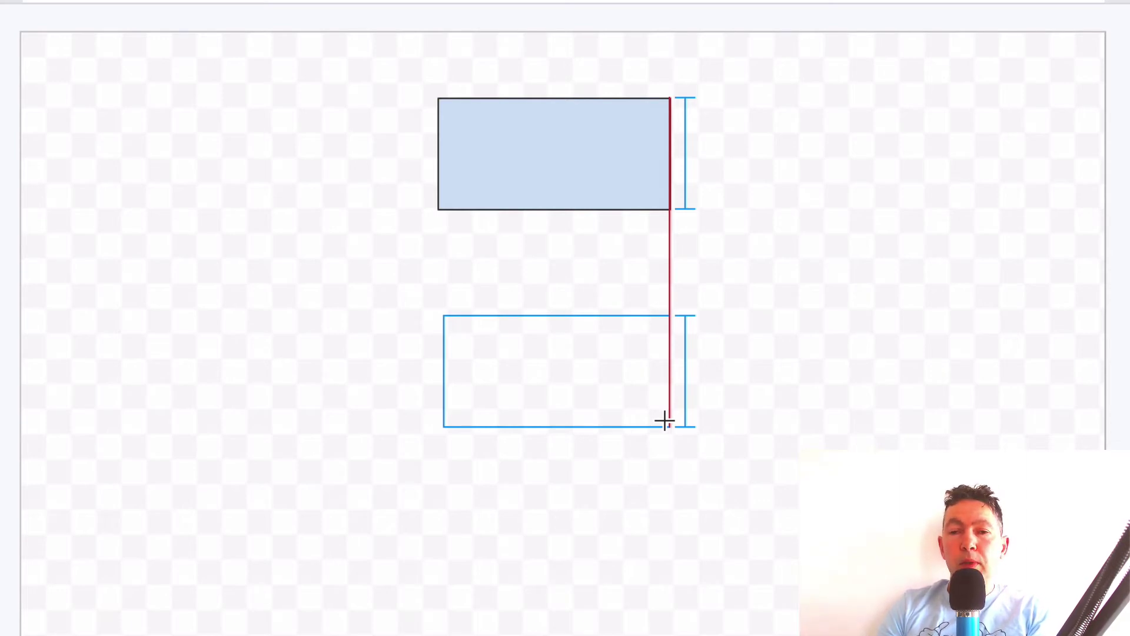
mouse_move(664, 421)
mouse_down()
mouse_move(739, 421)
mouse_move(666, 413)
mouse_up()
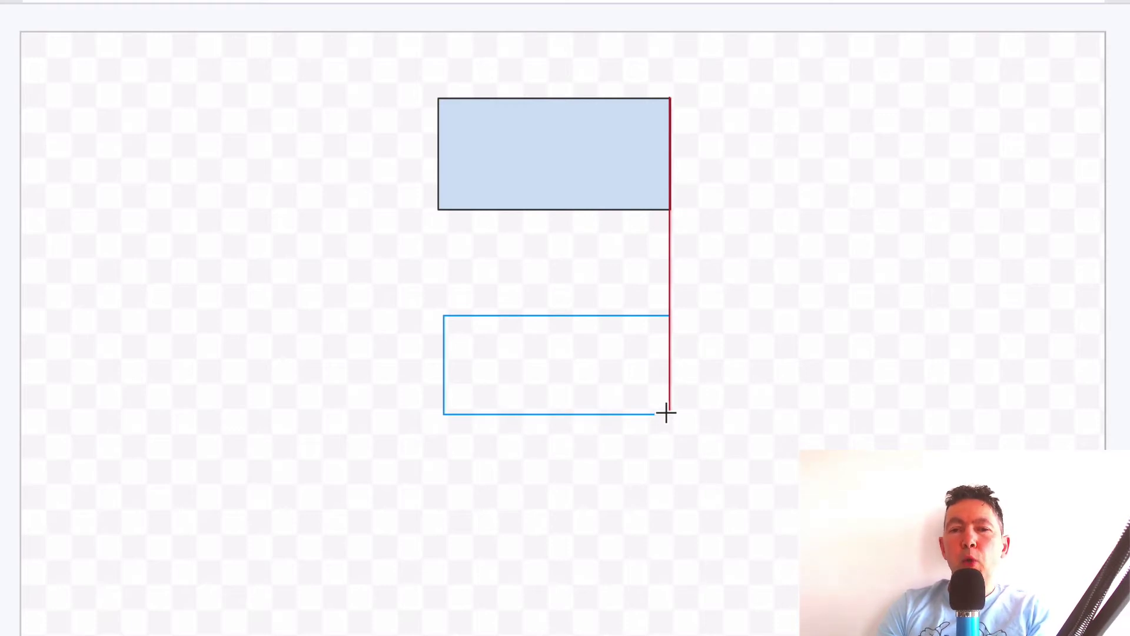
drag(666, 413, 668, 423)
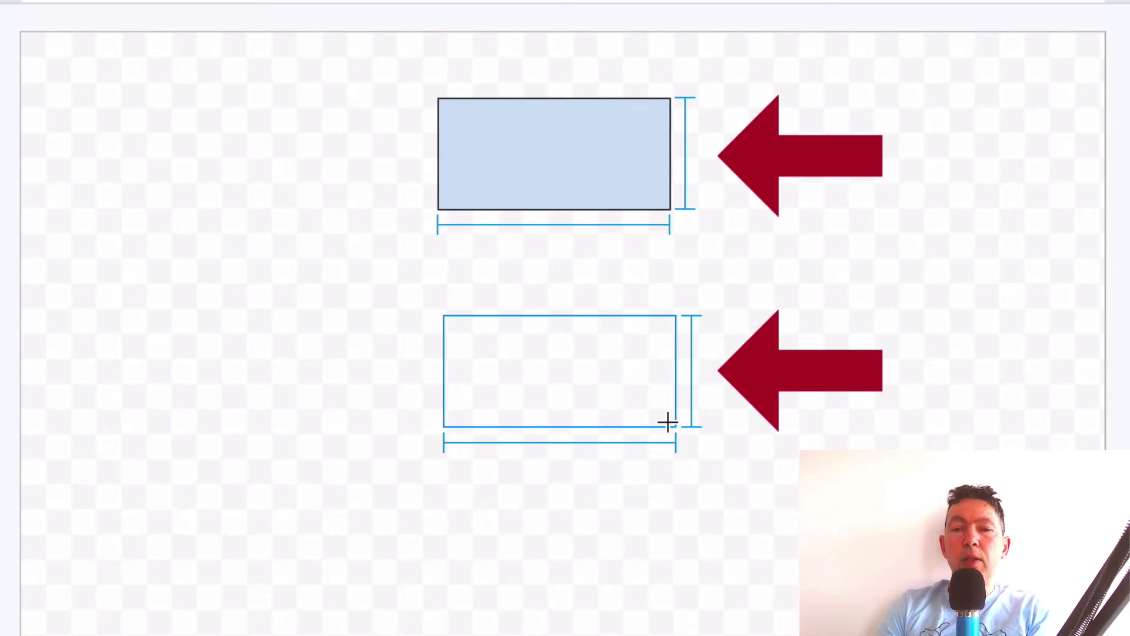
drag(667, 423, 668, 419)
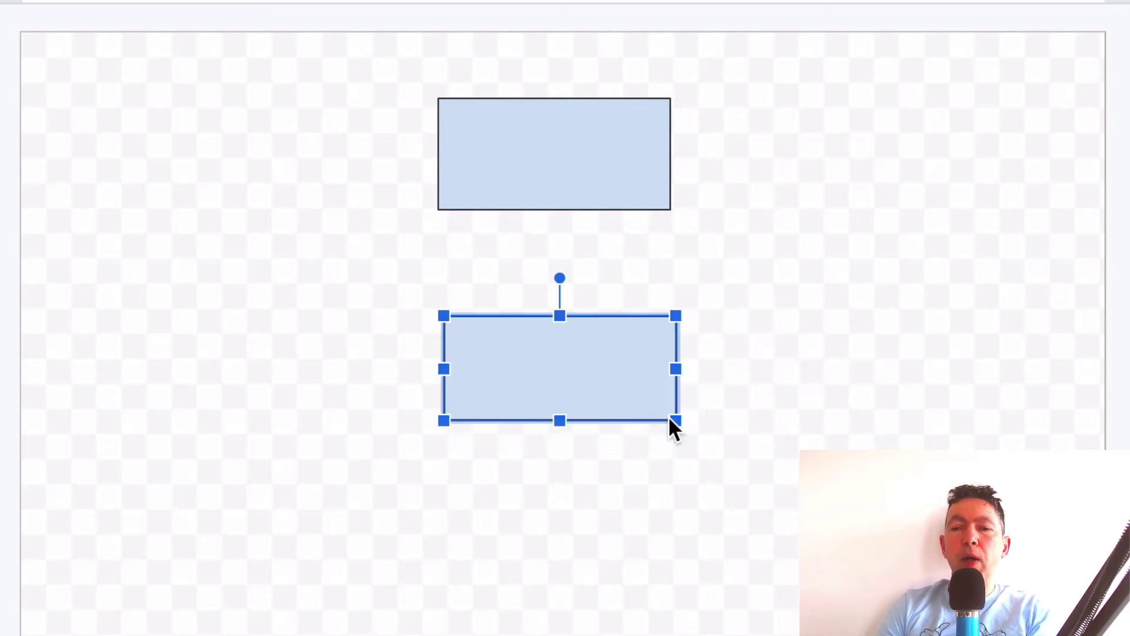
- Move the second rectangle slightly so that it lines up directly beneath the first one
click(667, 522)
drag(627, 386, 601, 376)
click(625, 512)
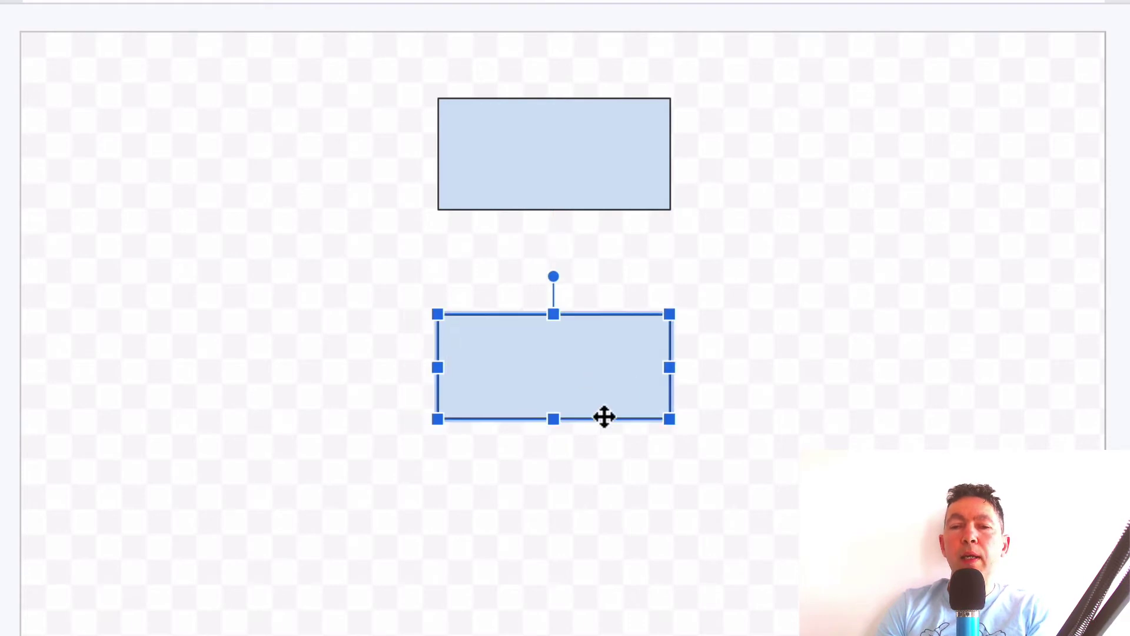
click(647, 521)
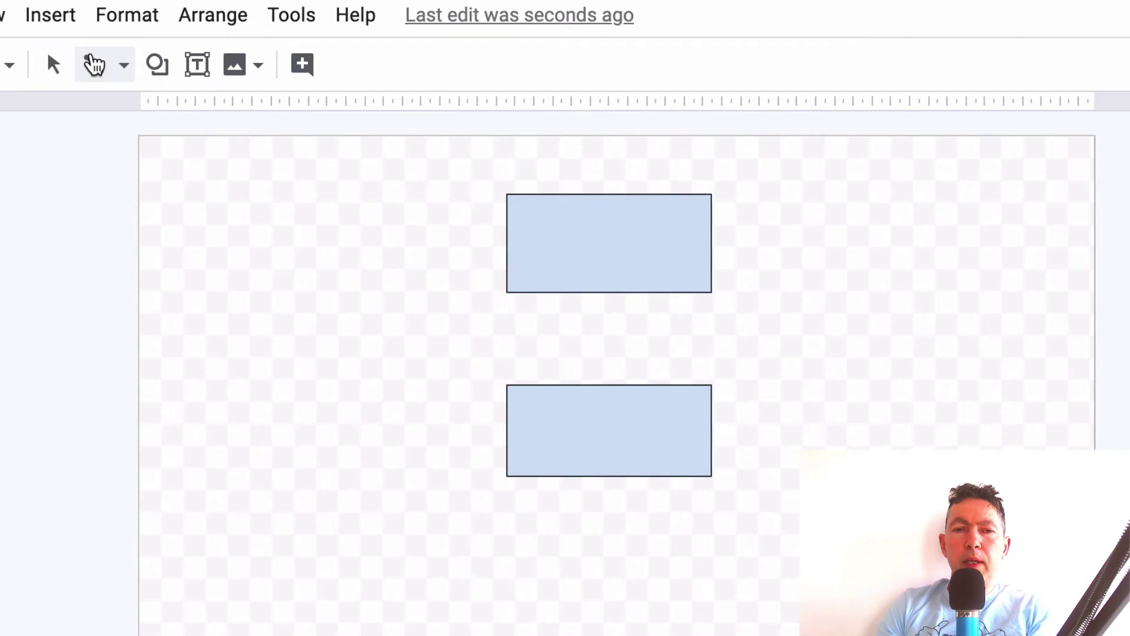
- Connect the bottom centre of the upper rectangle to the top centre of the lower one with an arrow
click(124, 66)
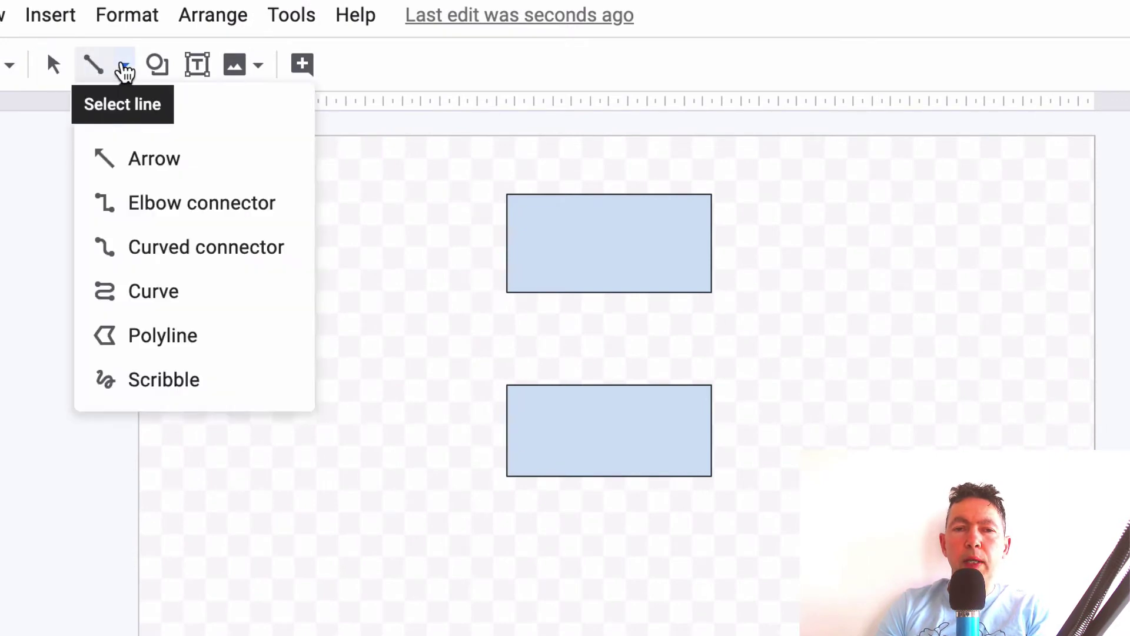
click(153, 171)
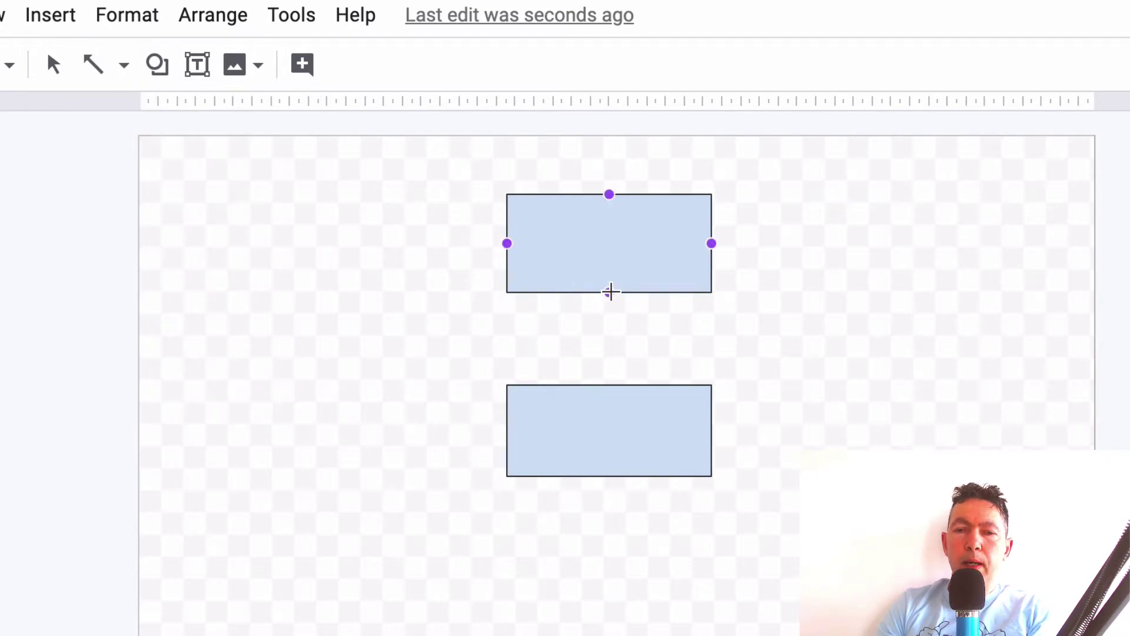
drag(609, 293, 609, 384)
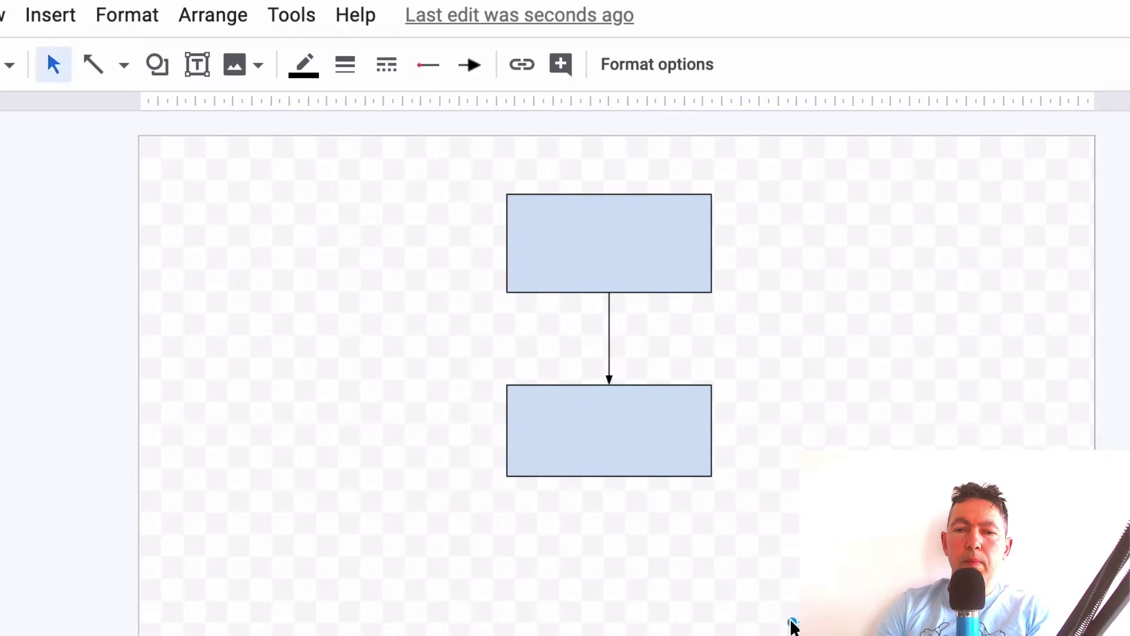
click(790, 625)
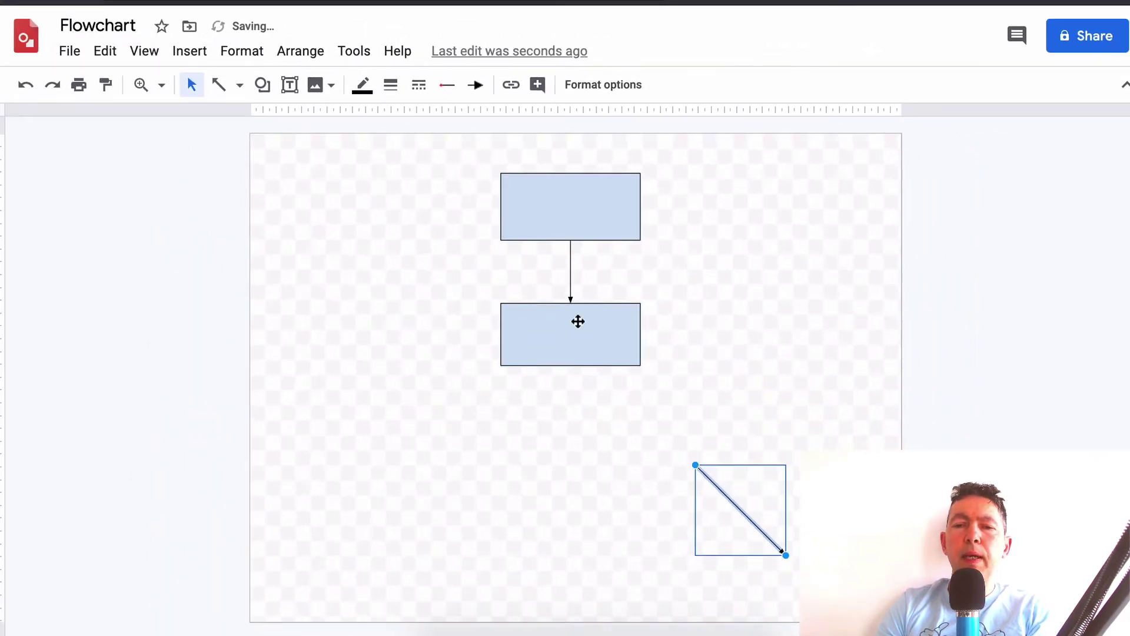
- Delete the loose diagonal arrow that is not attached to either rectangle
click(577, 321)
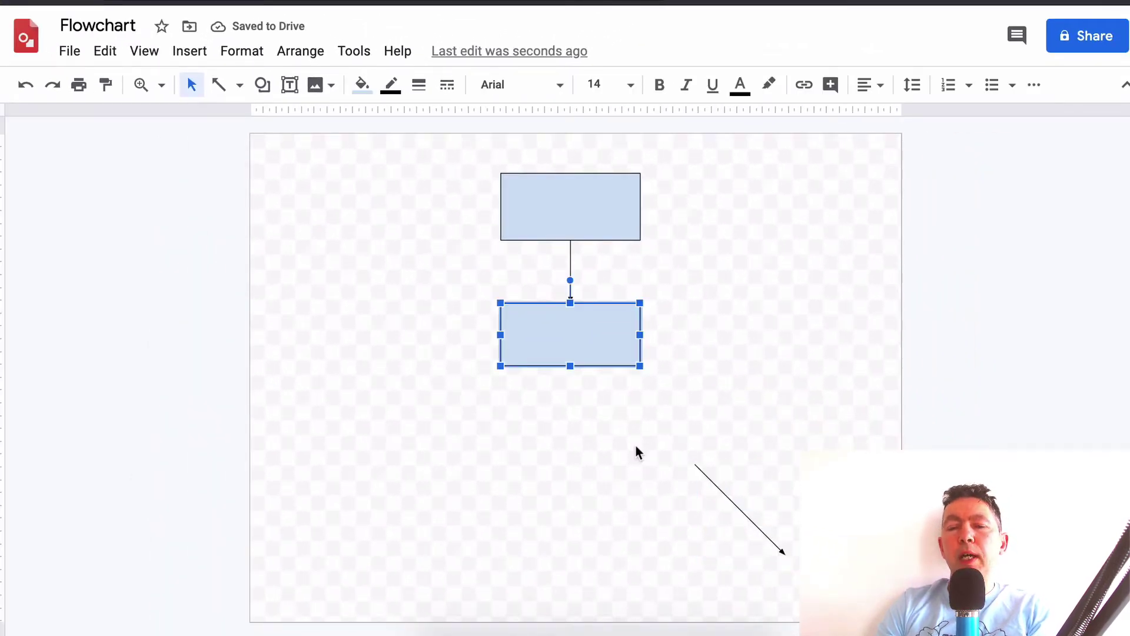
click(708, 477)
key(Delete)
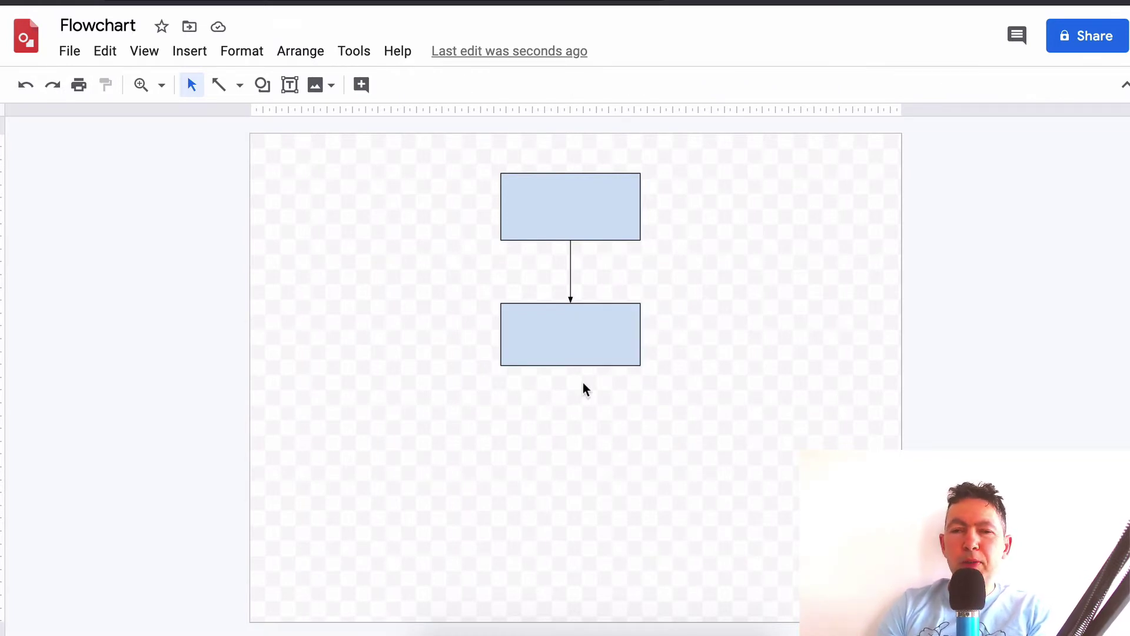
- Change the lower rectangle into a diamond shape, keeping it in place beneath the upper rectangle
click(581, 351)
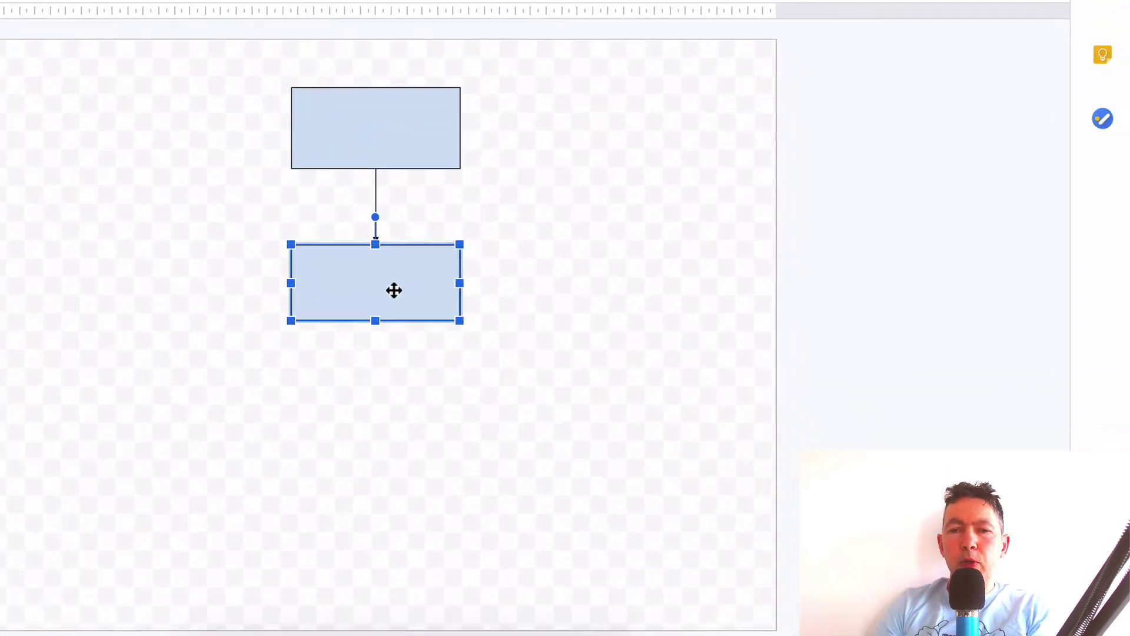
right_click(394, 298)
mouse_move(396, 298)
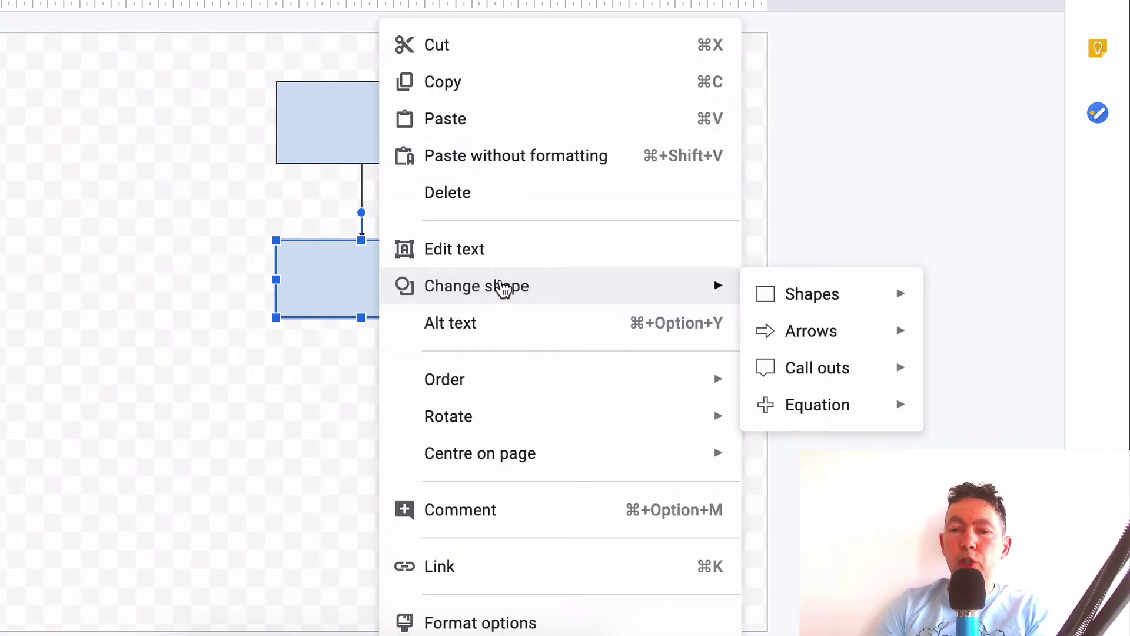
mouse_move(888, 305)
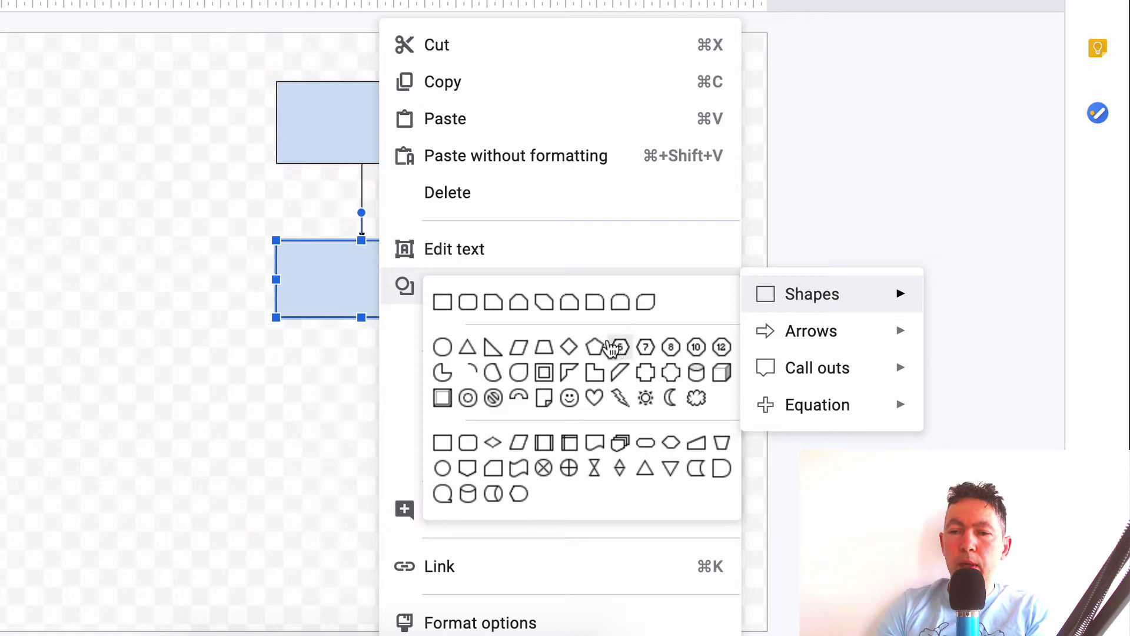
click(569, 347)
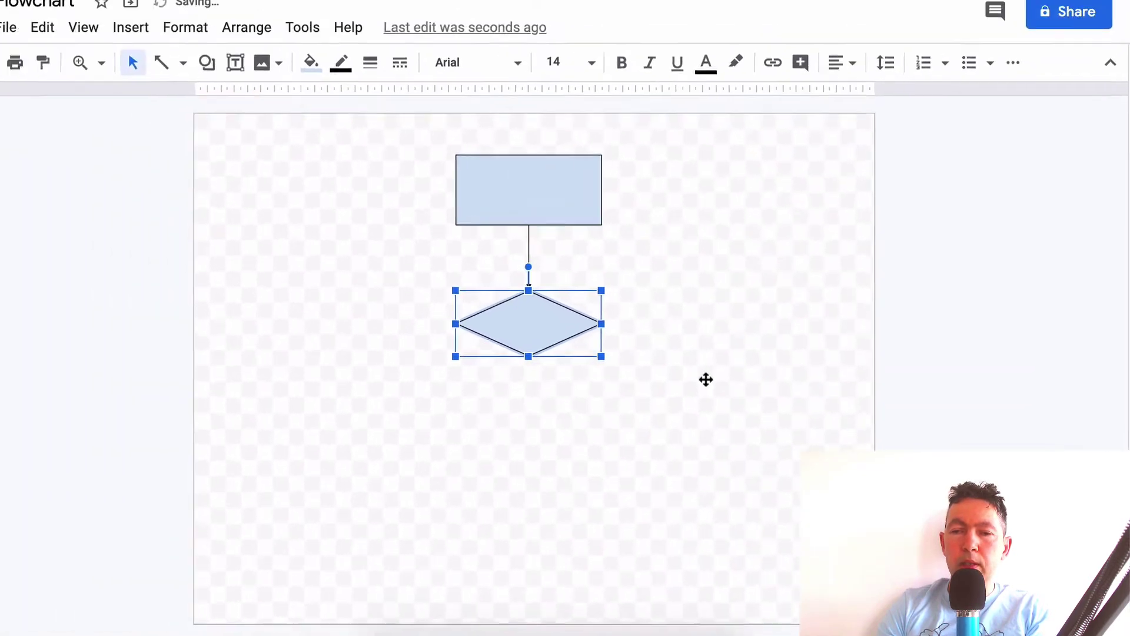